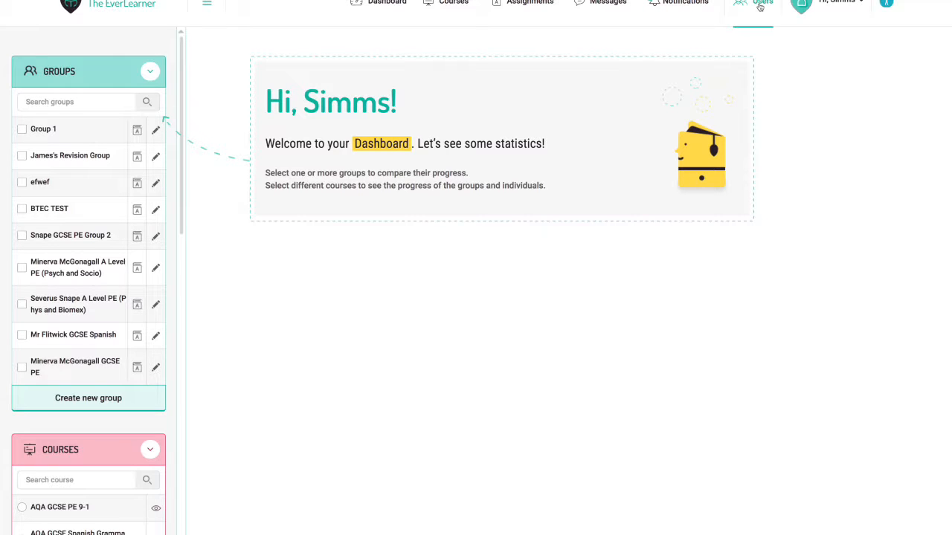
# Step: Open the Users page showing 6 active teachers and 11 active students
pyautogui.click(757, 6)
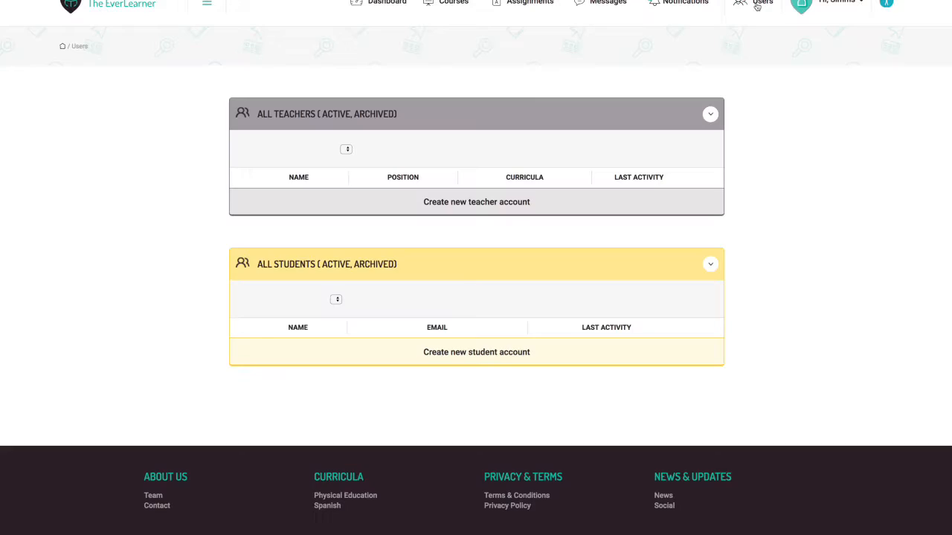
pyautogui.scroll(-1, 591, 223)
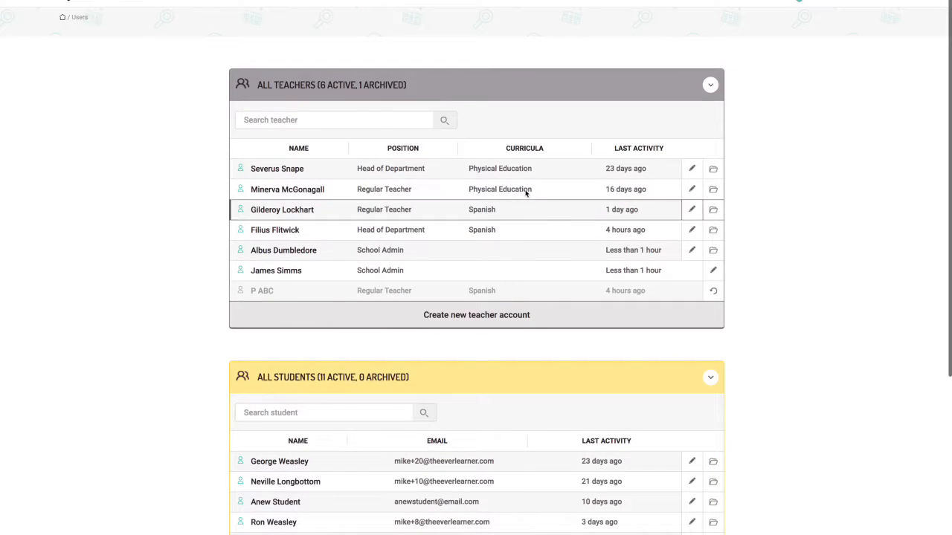
# Step: Start a new teacher account with title Dr and the teacher's first name, surname and e-mail
pyautogui.click(477, 320)
pyautogui.scroll(-1, 478, 319)
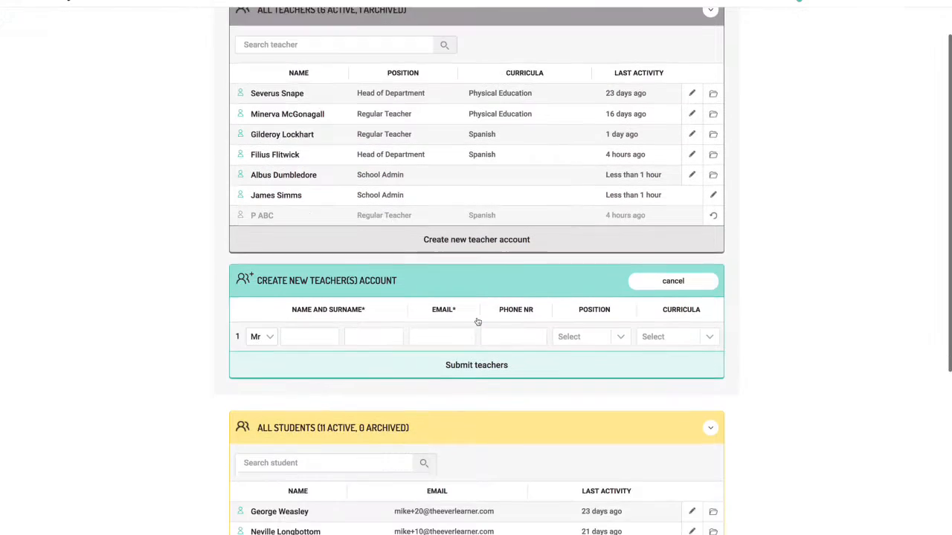
pyautogui.click(270, 336)
pyautogui.click(261, 353)
pyautogui.click(311, 336)
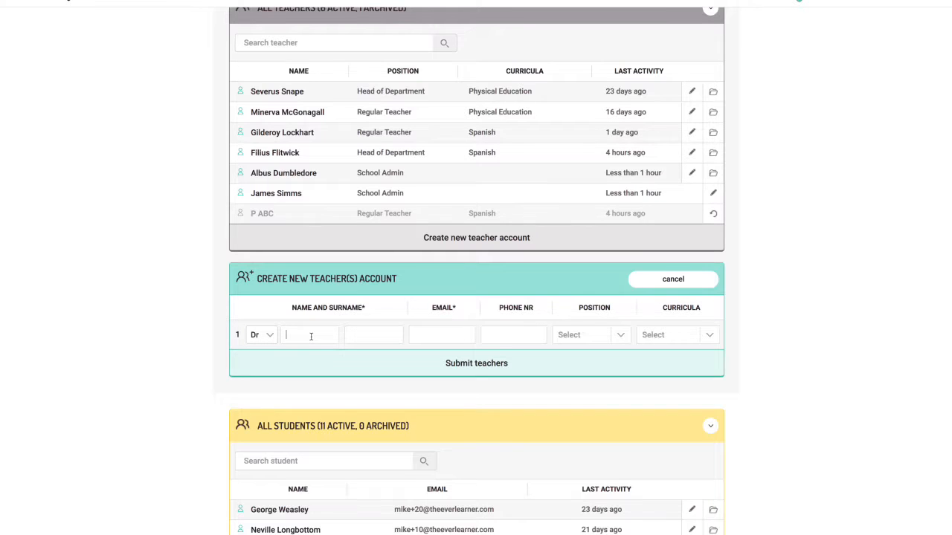
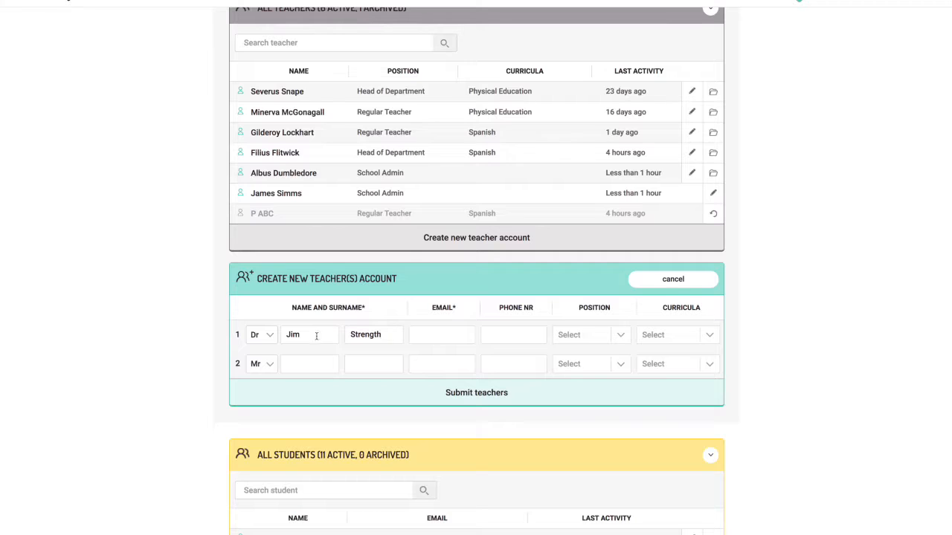
pyautogui.click(514, 340)
pyautogui.click(621, 336)
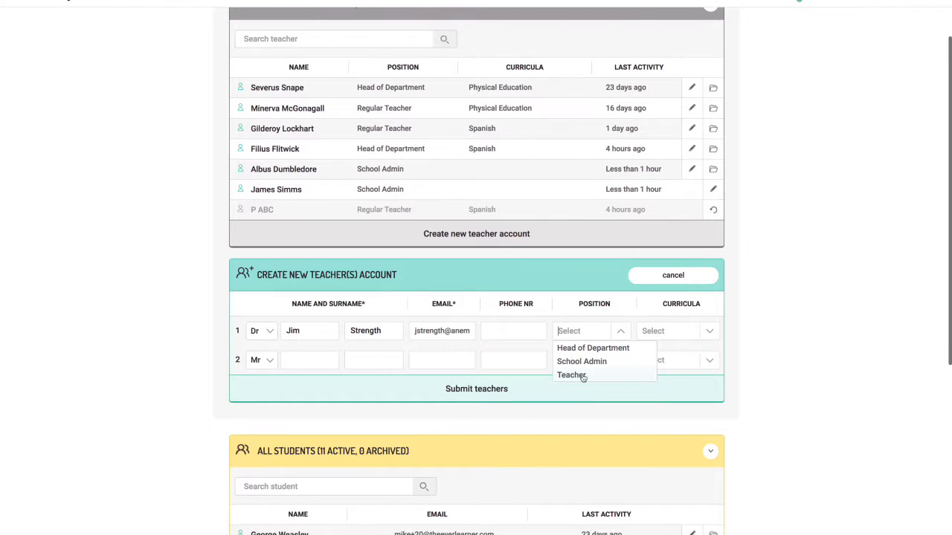
# Step: Make the new teacher's position Teacher with the Physical Education curriculum
pyautogui.click(583, 379)
pyautogui.click(709, 332)
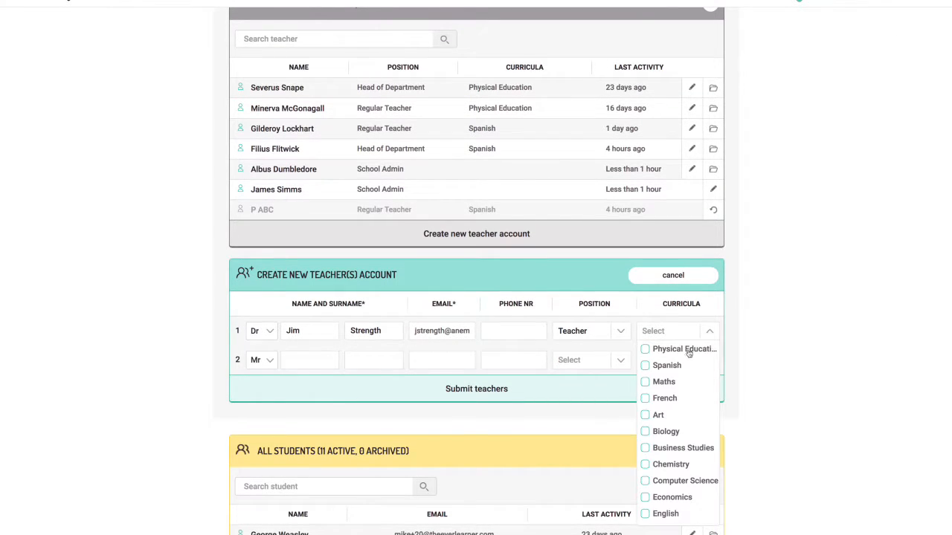
pyautogui.click(645, 349)
pyautogui.click(648, 319)
# Step: Submit the teacher account and download the created-teachers list as my_data (3)
pyautogui.click(477, 390)
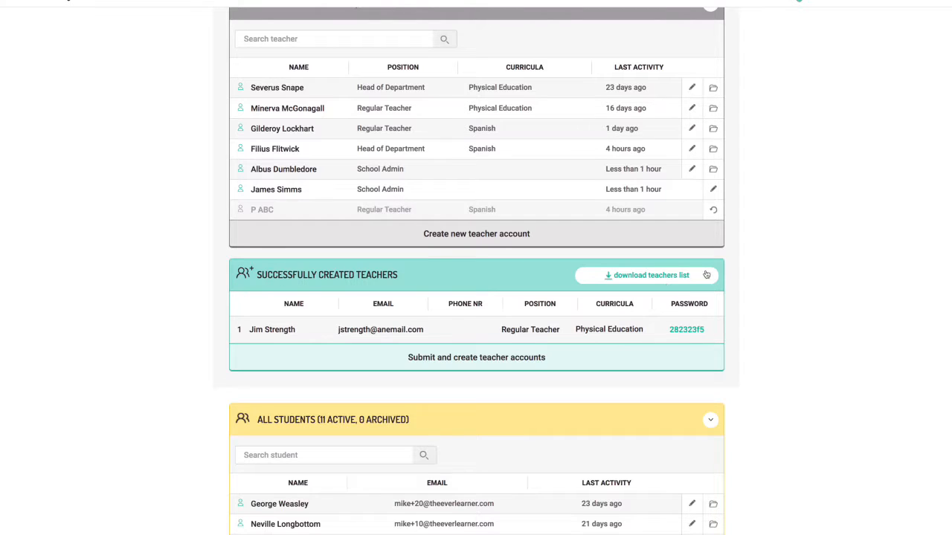
pyautogui.click(672, 278)
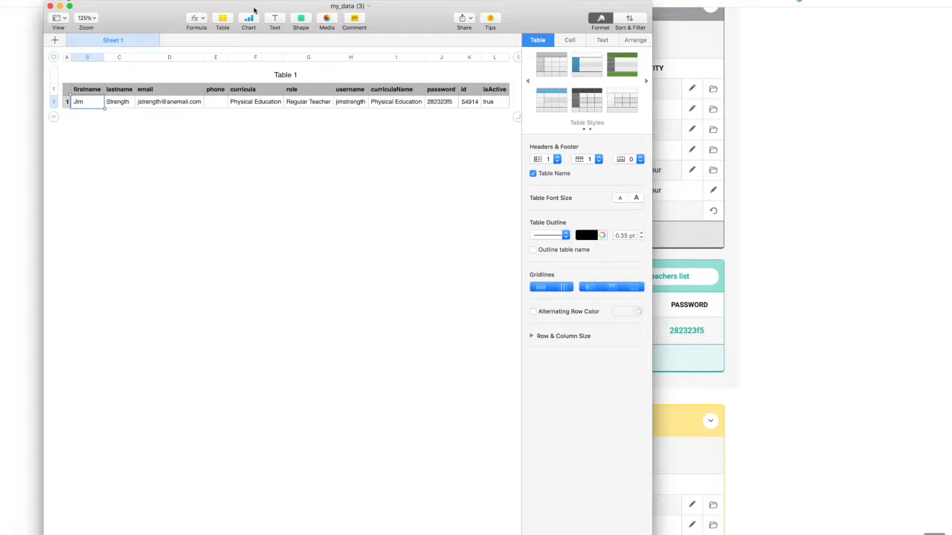
pyautogui.moveTo(256, 8); pyautogui.dragTo(363, 7)
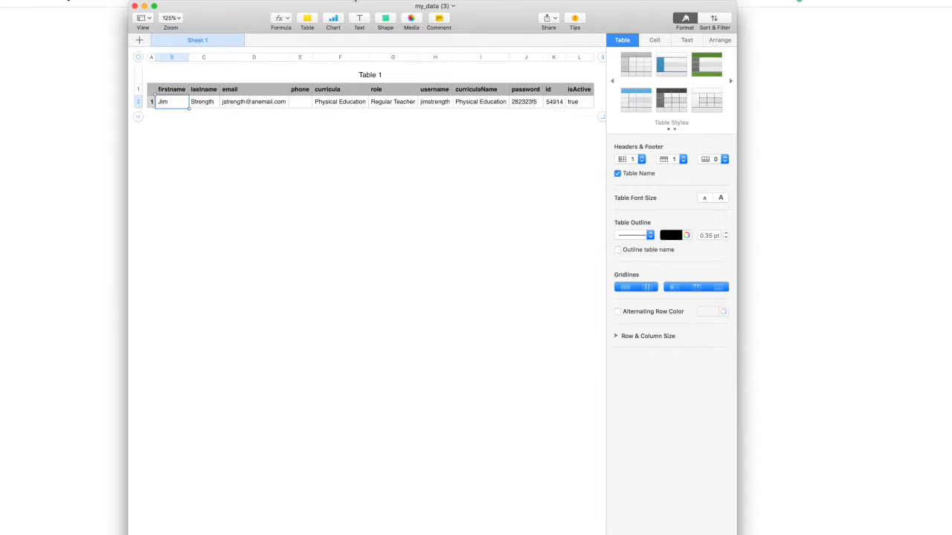
# Step: Check the teacher's username in H2 and password in J2, then close my_data (3)
pyautogui.click(439, 103)
pyautogui.click(532, 104)
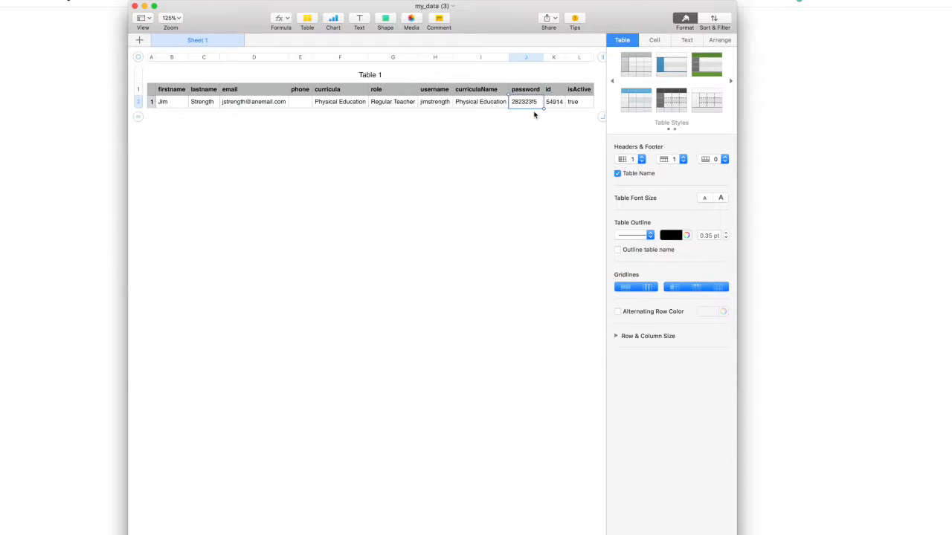
pyautogui.click(136, 6)
# Step: Open a new student account form and enter the student's first name and surname
pyautogui.scroll(-5, 329, 206)
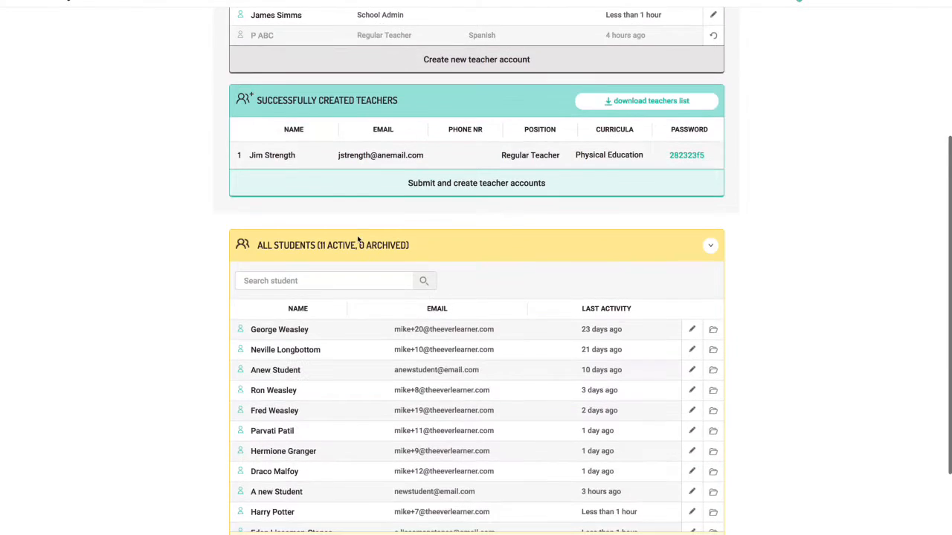
pyautogui.scroll(-4, 468, 310)
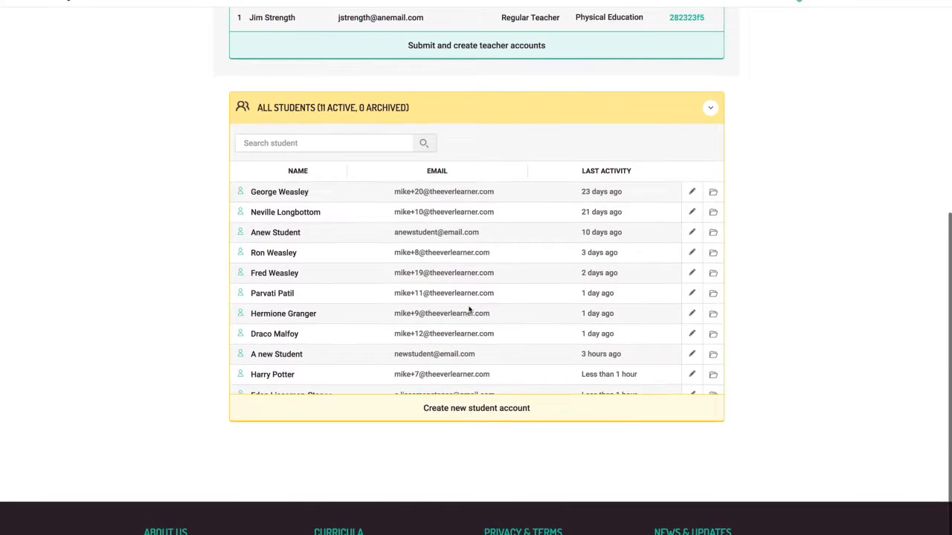
pyautogui.click(460, 409)
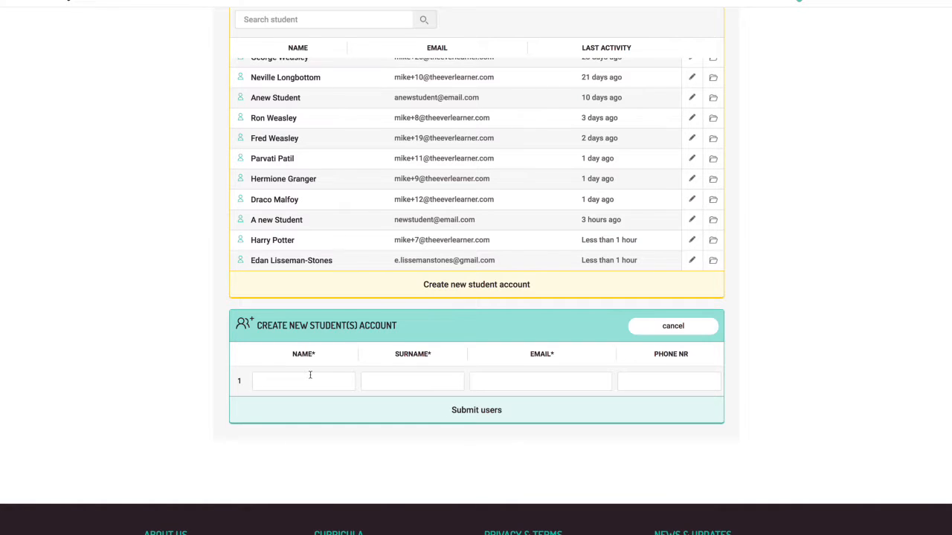
pyautogui.write('A')
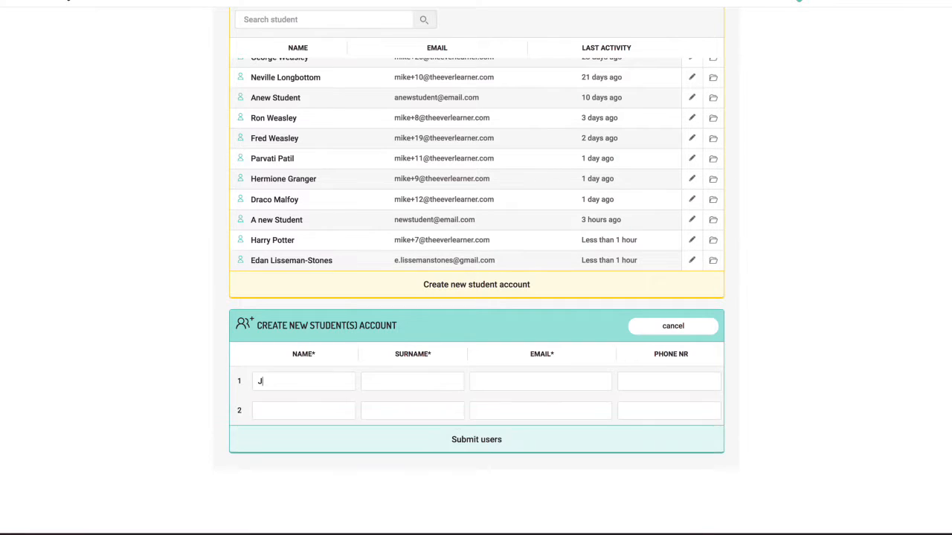
pyautogui.press('BackSpace')
pyautogui.press('Tab')
# Step: Add the student's e-mail address and submit the new student account
pyautogui.click(495, 385)
pyautogui.press('Tab')
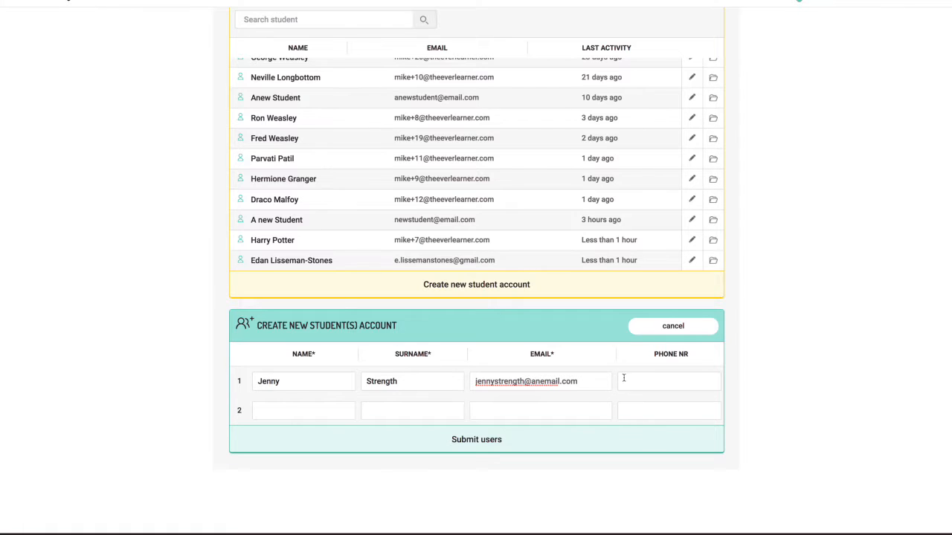
pyautogui.click(468, 445)
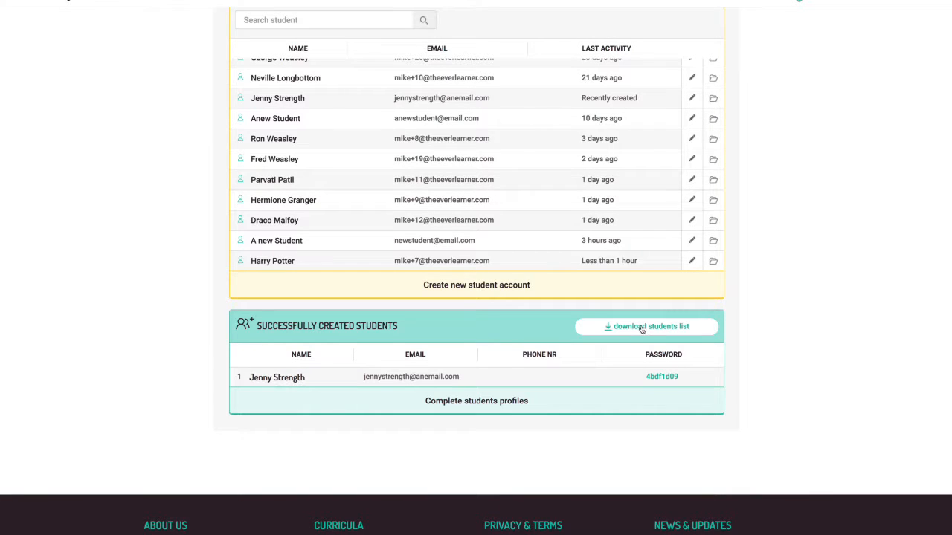
# Step: Set the new student's profile to gender F with EAL and save it
pyautogui.click(493, 404)
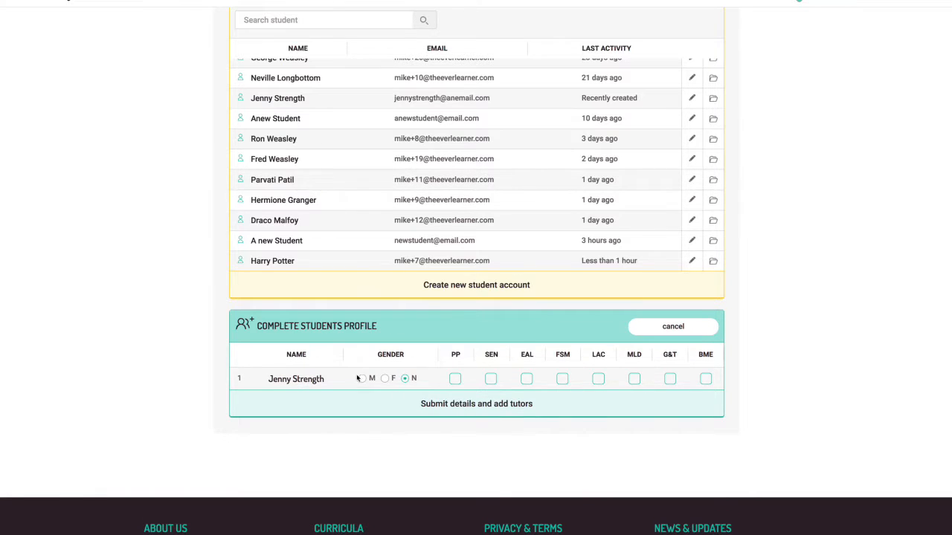
pyautogui.click(385, 380)
pyautogui.click(527, 380)
pyautogui.click(492, 406)
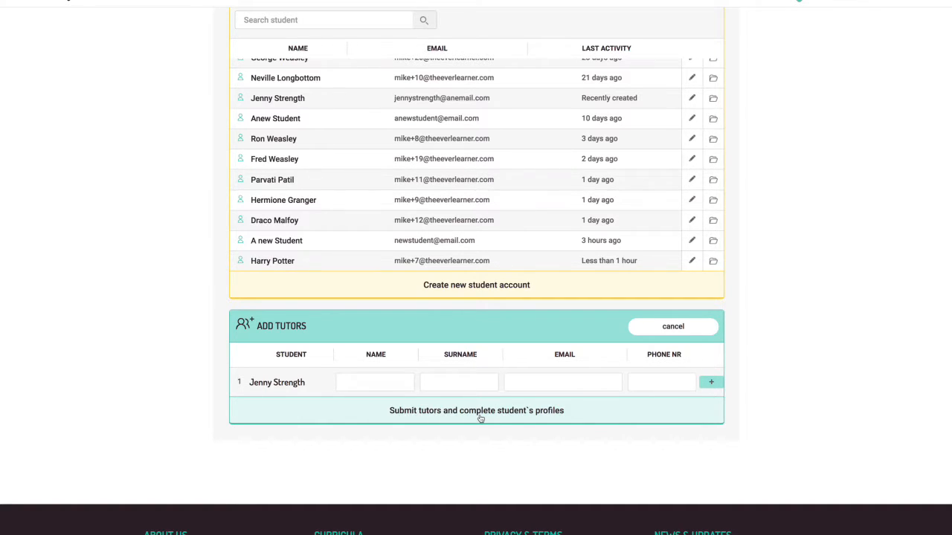
# Step: Begin entering a tutor's name, then cancel the Add Tutors form and return up the Users page
pyautogui.click(377, 383)
pyautogui.write('Mum of Jennt')
pyautogui.click(466, 386)
pyautogui.click(680, 329)
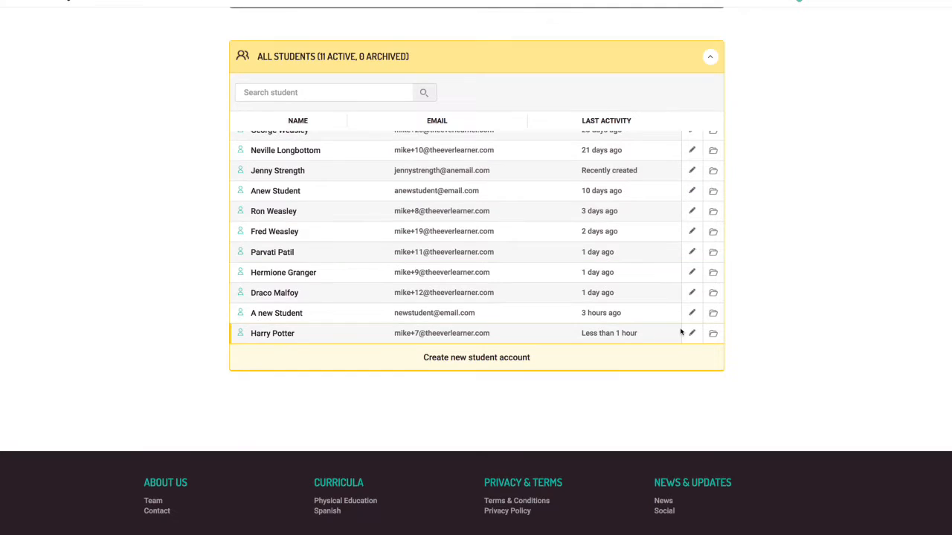
pyautogui.scroll(-1, 439, 320)
pyautogui.scroll(1, 439, 320)
pyautogui.scroll(-1, 437, 320)
pyautogui.scroll(1, 437, 320)
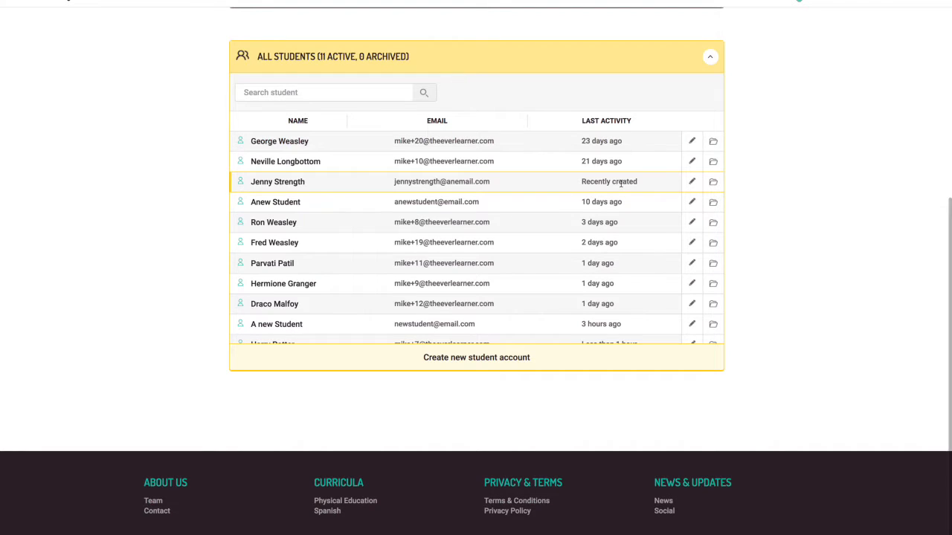
pyautogui.scroll(5, 652, 243)
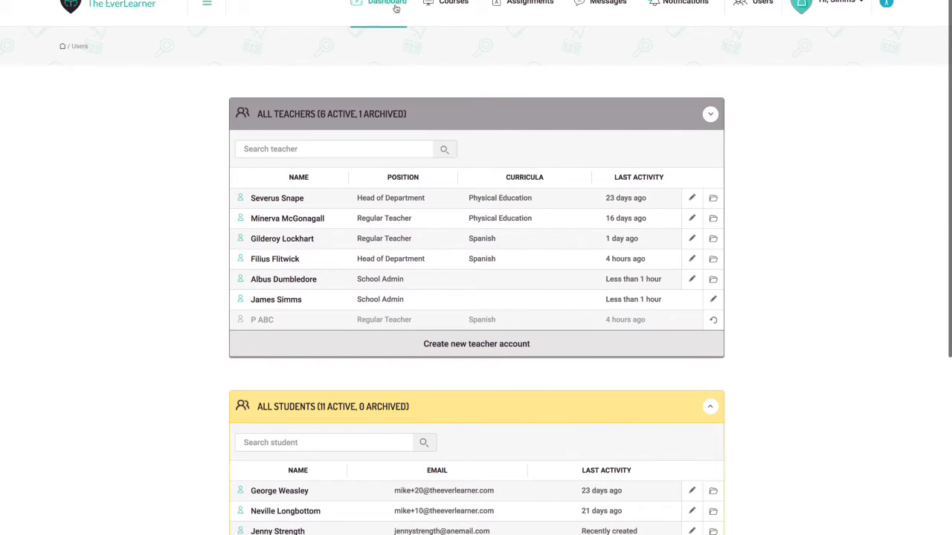
# Step: From the Dashboard, enrol the new Physical Education teacher in Group 1 as its fourth teacher
pyautogui.click(387, 6)
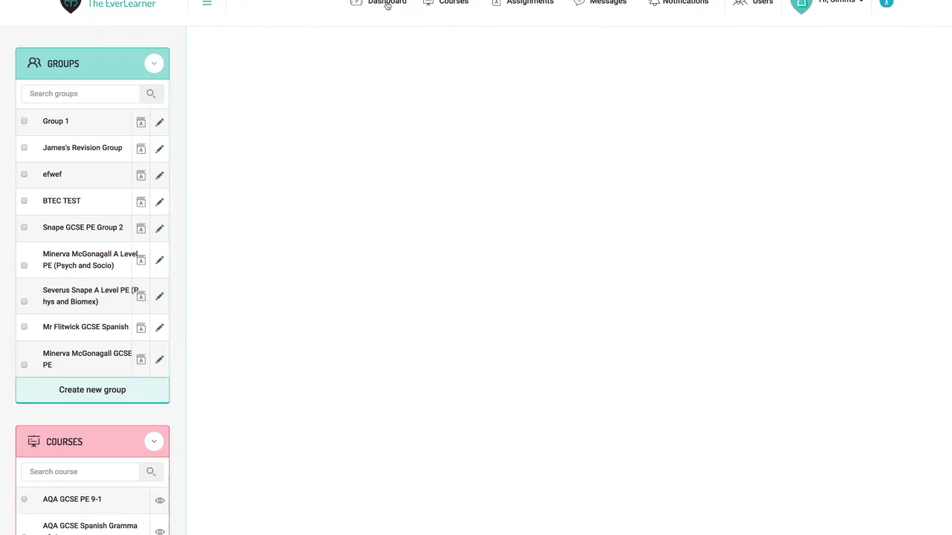
pyautogui.click(155, 132)
pyautogui.scroll(-1, 233, 270)
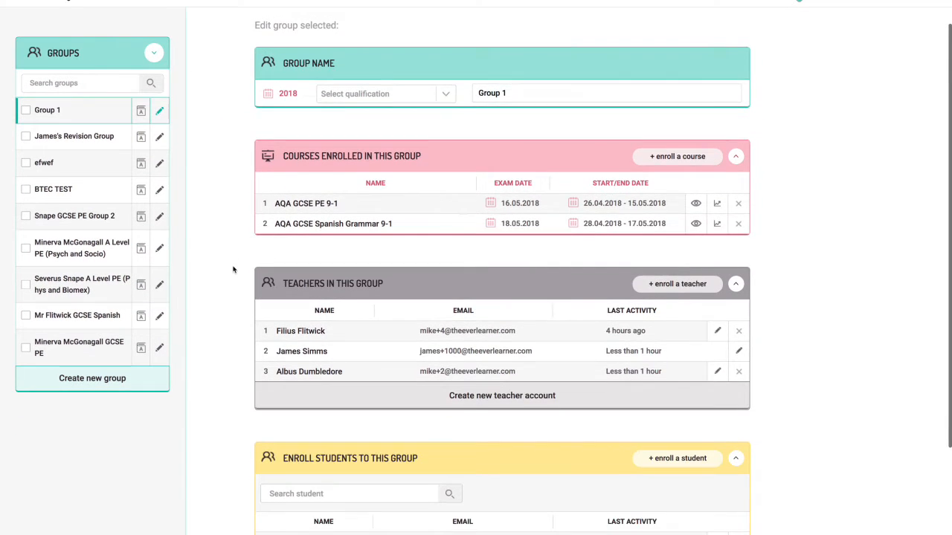
pyautogui.scroll(-2, 233, 270)
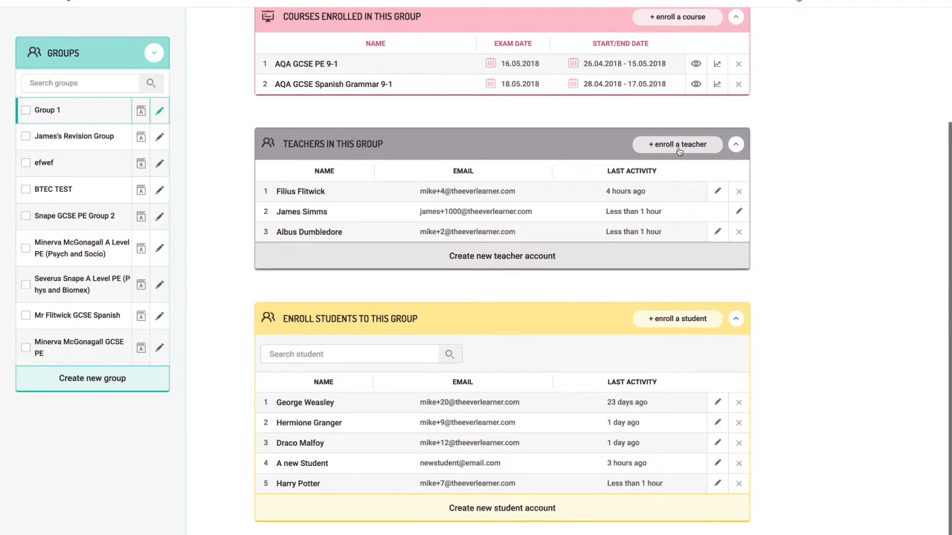
pyautogui.click(678, 148)
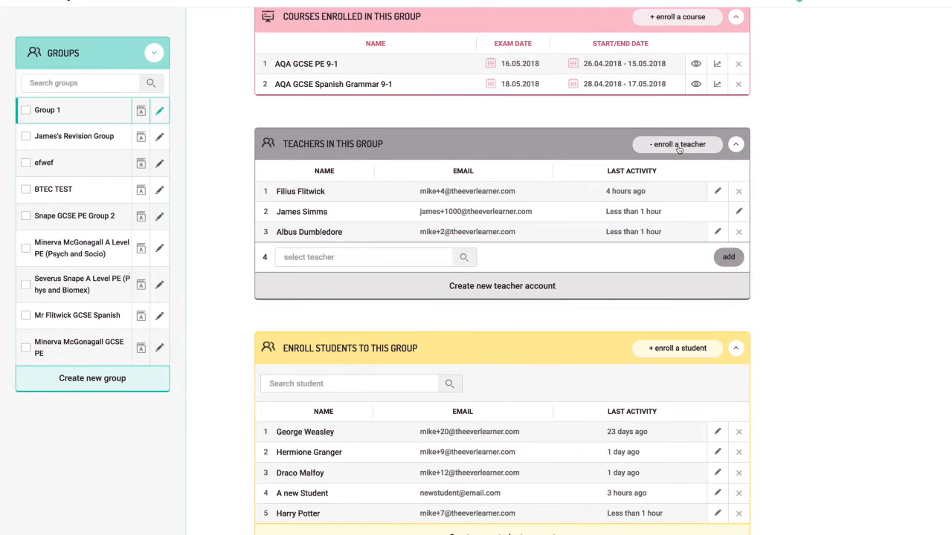
pyautogui.click(398, 260)
pyautogui.click(370, 283)
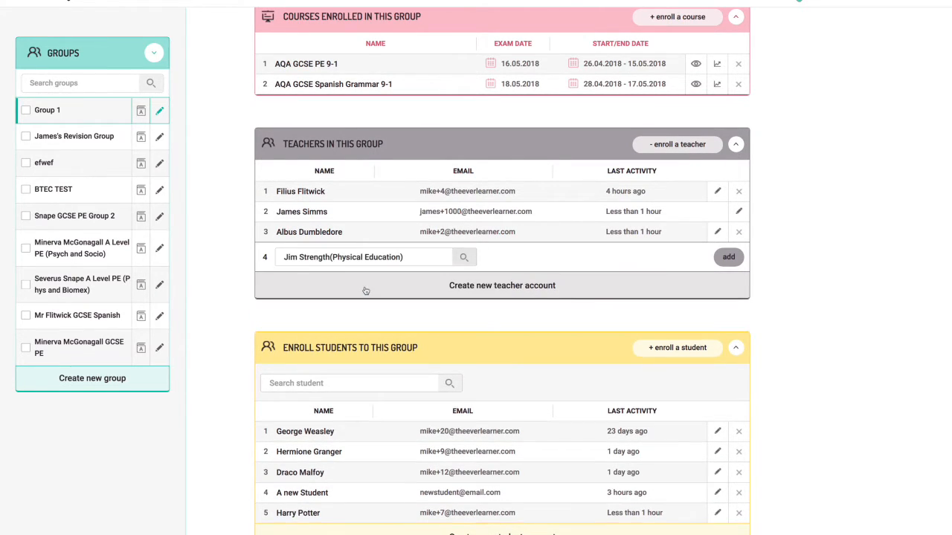
pyautogui.click(731, 259)
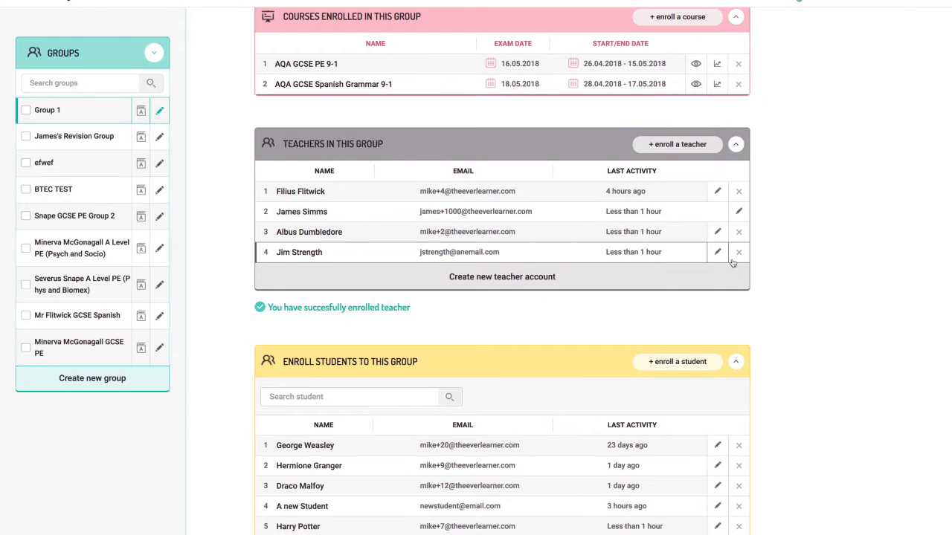
pyautogui.scroll(-2, 788, 297)
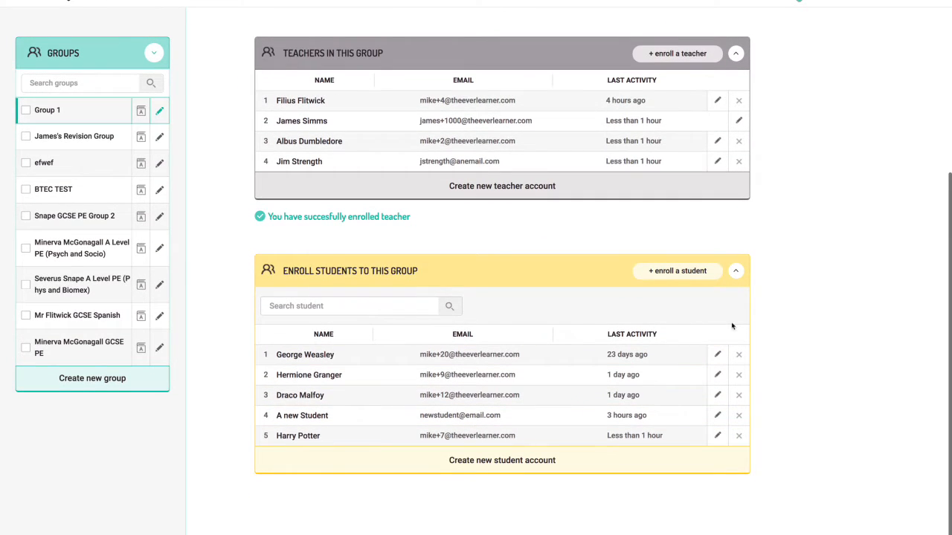
pyautogui.click(683, 272)
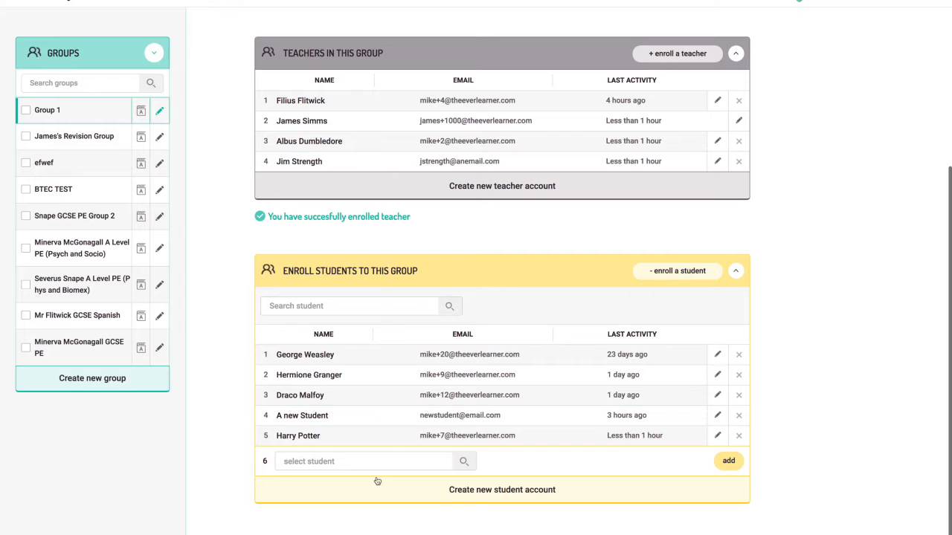
# Step: Filter the student list by name and enrol the new student in Group 1
pyautogui.click(365, 461)
pyautogui.write('jen')
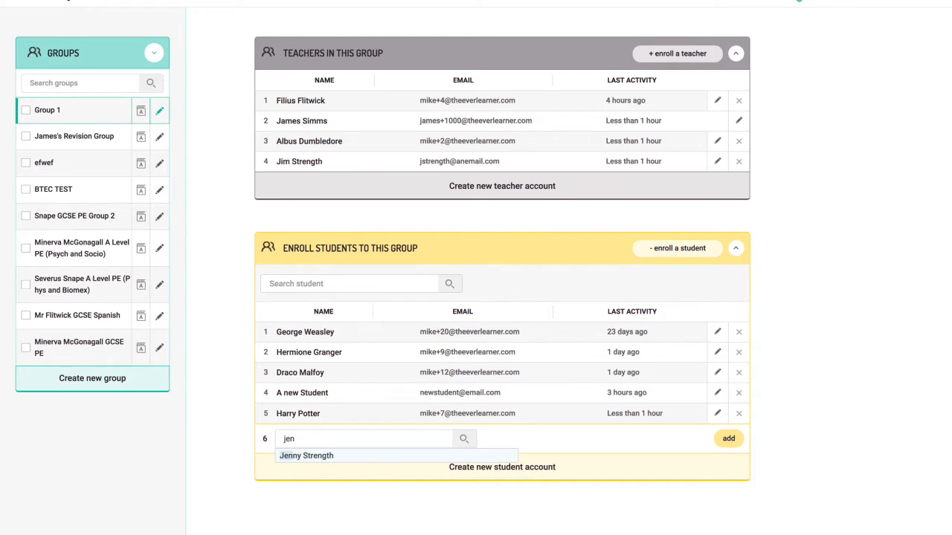
pyautogui.click(334, 459)
pyautogui.click(729, 440)
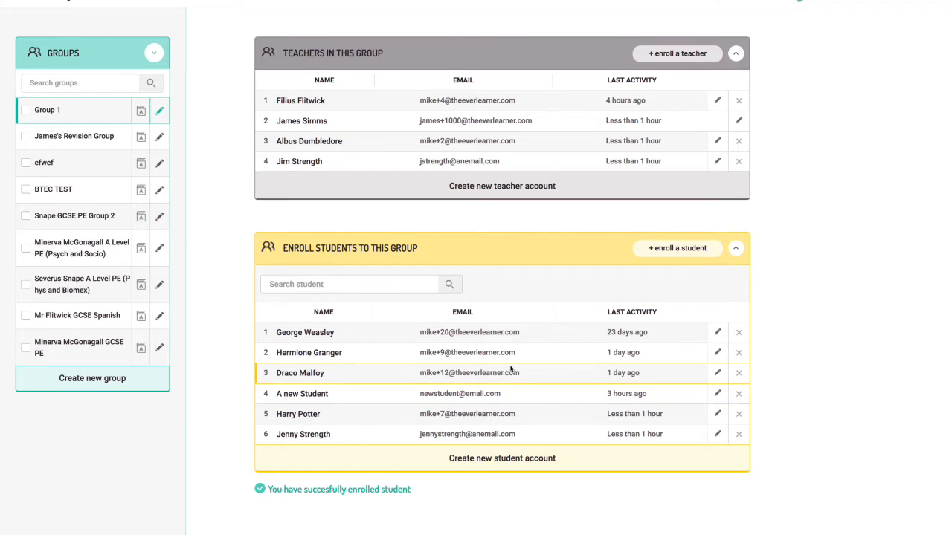
pyautogui.scroll(2, 510, 372)
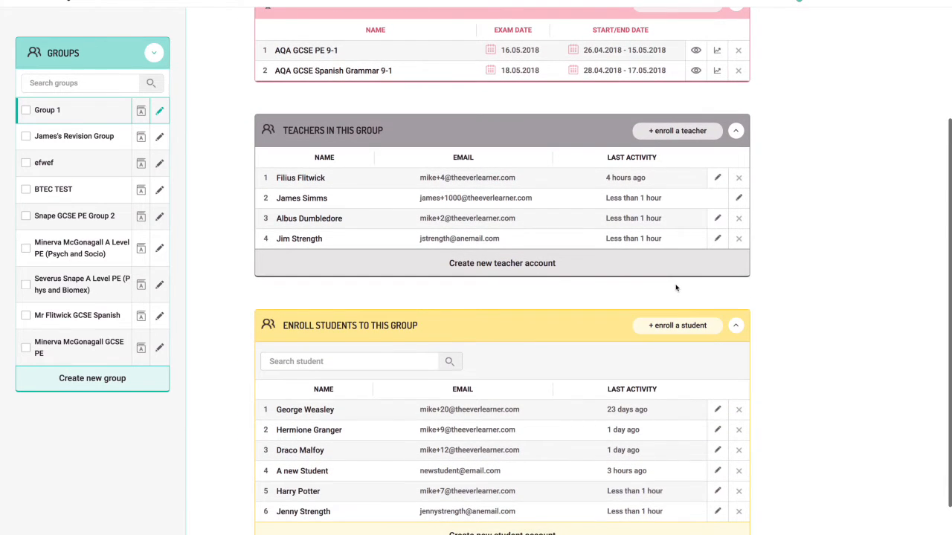
# Step: Show an empty Create new student(s) account form below Group 1's six enrolled students
pyautogui.click(551, 269)
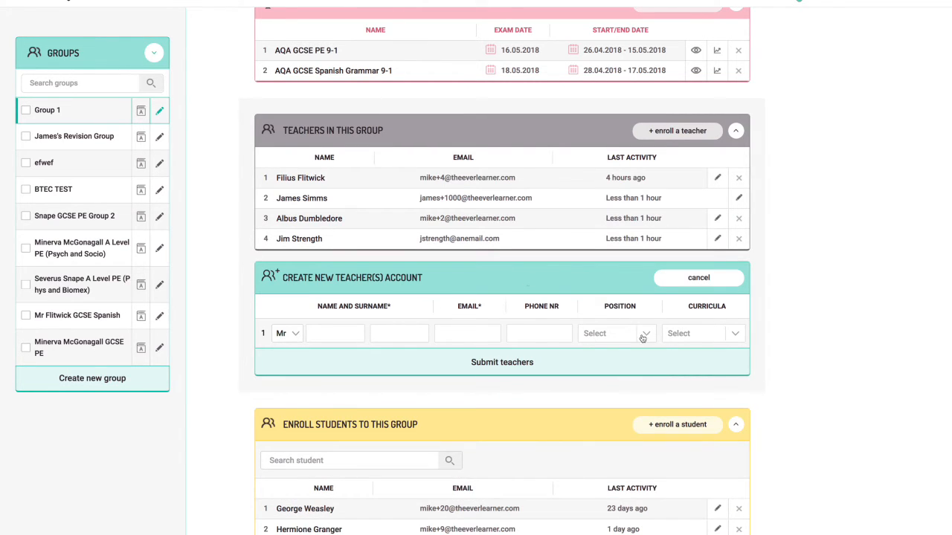
pyautogui.scroll(-3, 595, 416)
pyautogui.click(551, 484)
pyautogui.scroll(-1, 562, 472)
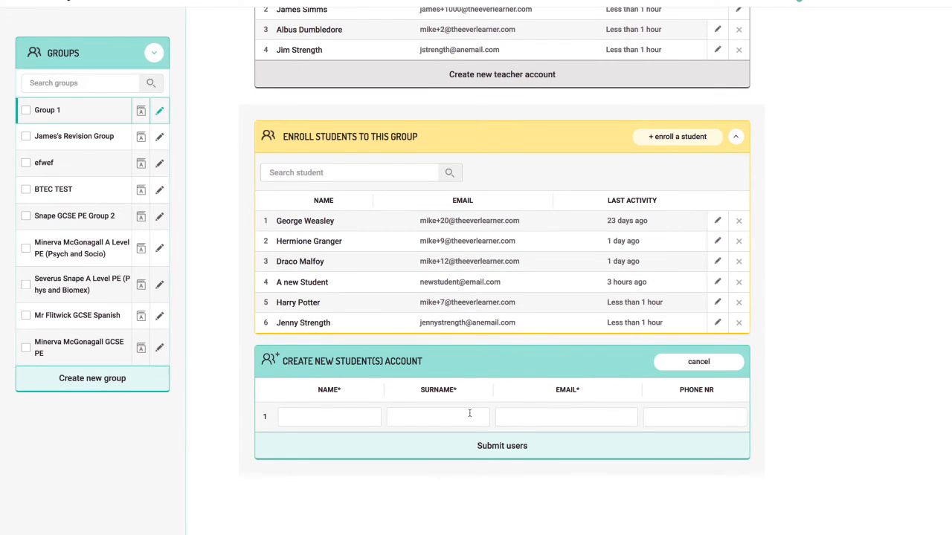
pyautogui.scroll(1, 469, 413)
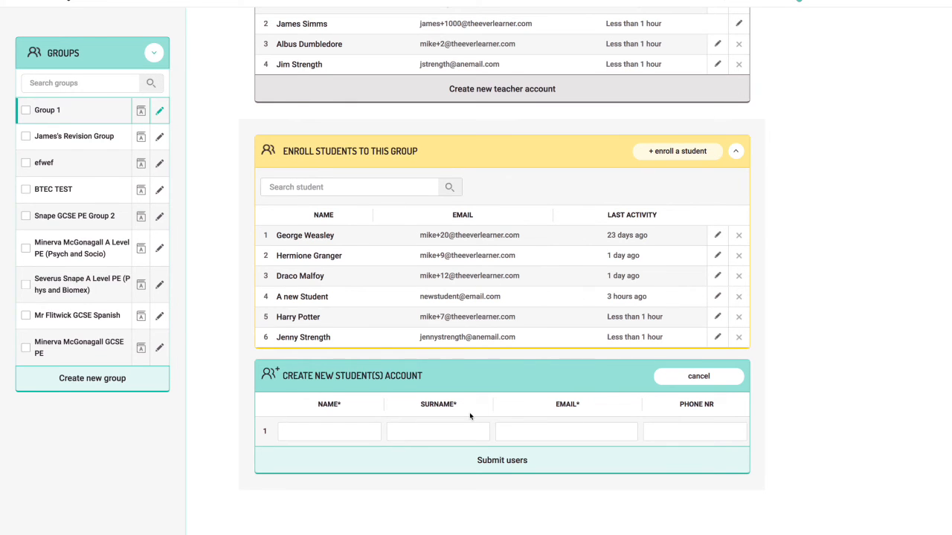
pyautogui.scroll(4, 574, 433)
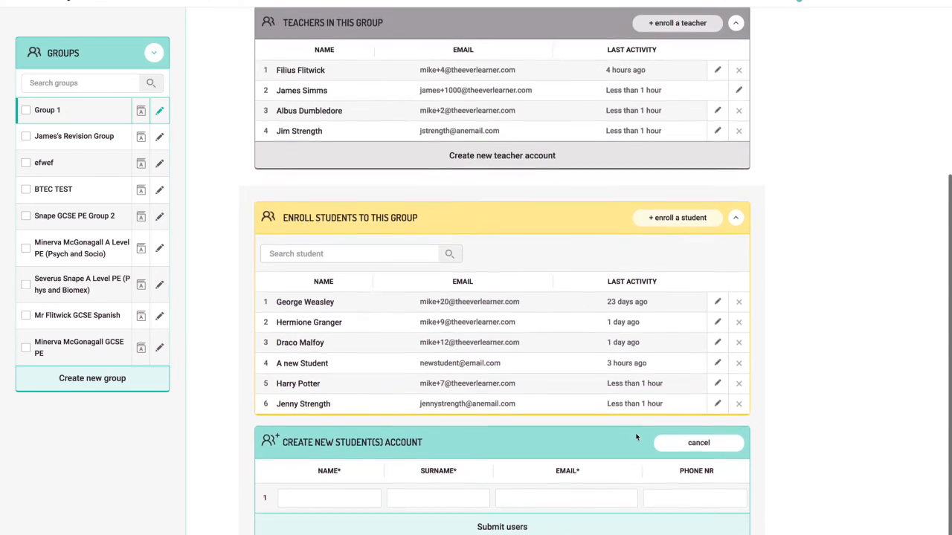